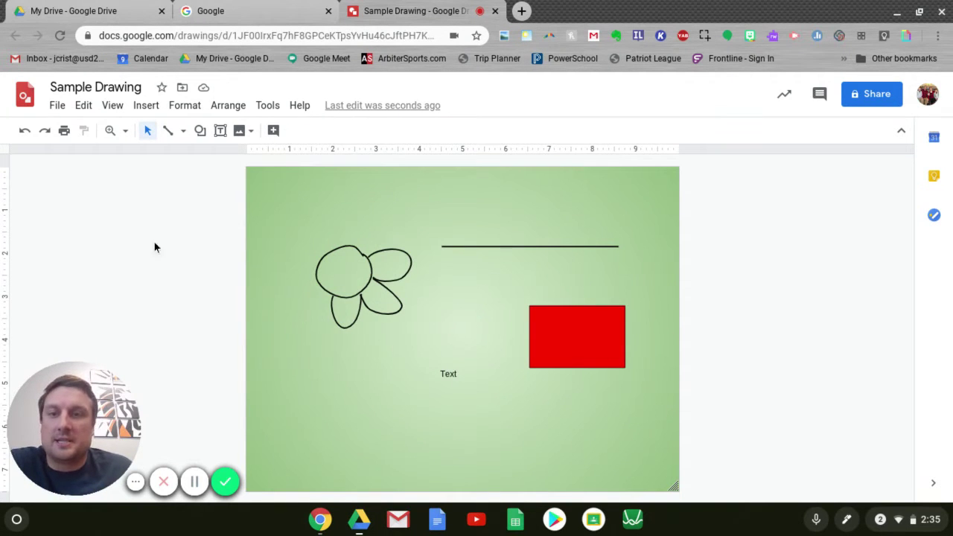
{"action": "left_click", "coordinate": [147, 106]}
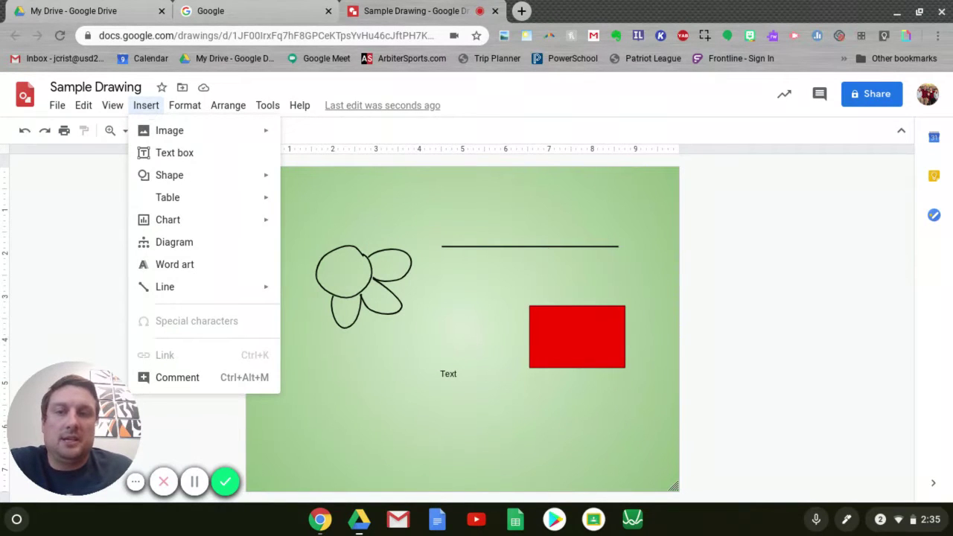
{"action": "mouse_move", "coordinate": [152, 132]}
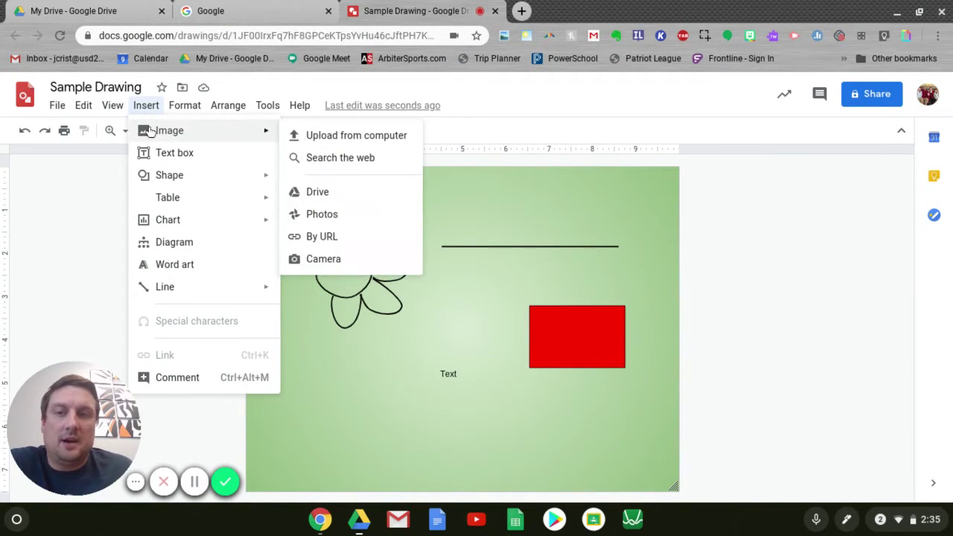
{"action": "left_click", "coordinate": [91, 222]}
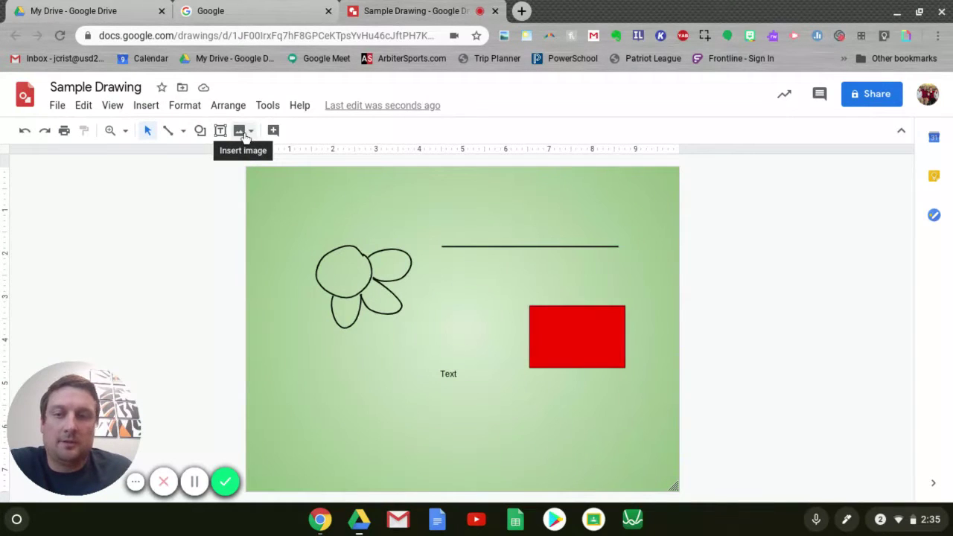
Step: Search the web for "dog" images and place the photo of the white dog in the lower-left area of the drawing
{"action": "left_click", "coordinate": [153, 107]}
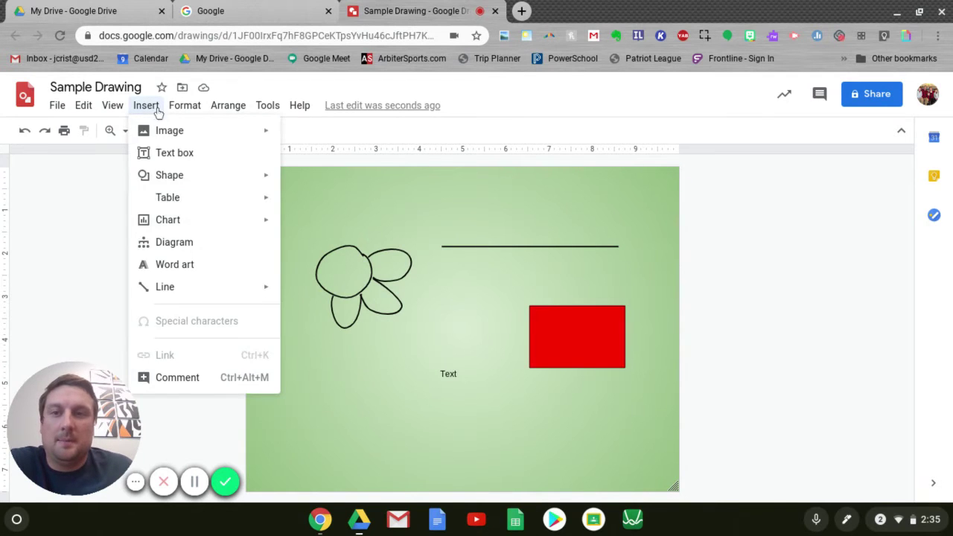
{"action": "mouse_move", "coordinate": [185, 106]}
{"action": "mouse_move", "coordinate": [146, 108]}
{"action": "mouse_move", "coordinate": [170, 134]}
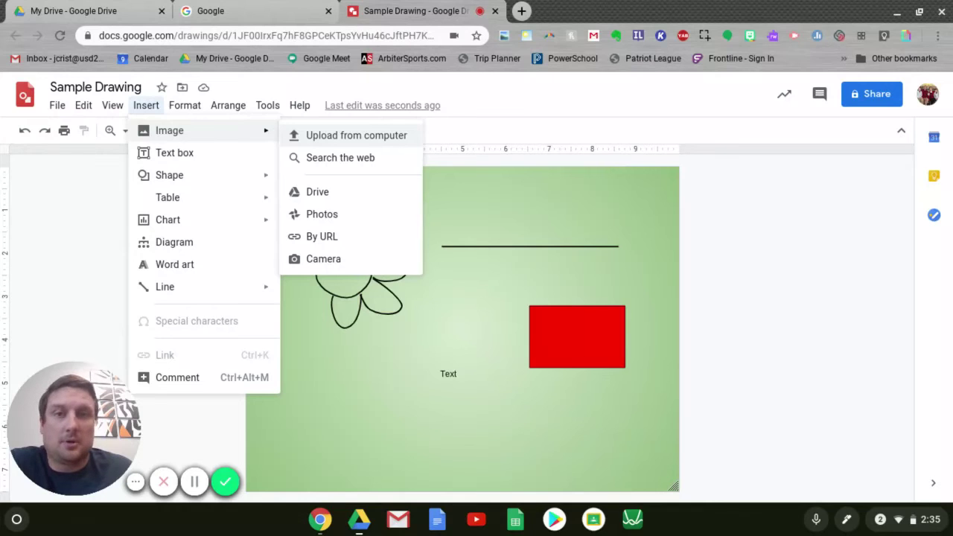
{"action": "left_click", "coordinate": [334, 159]}
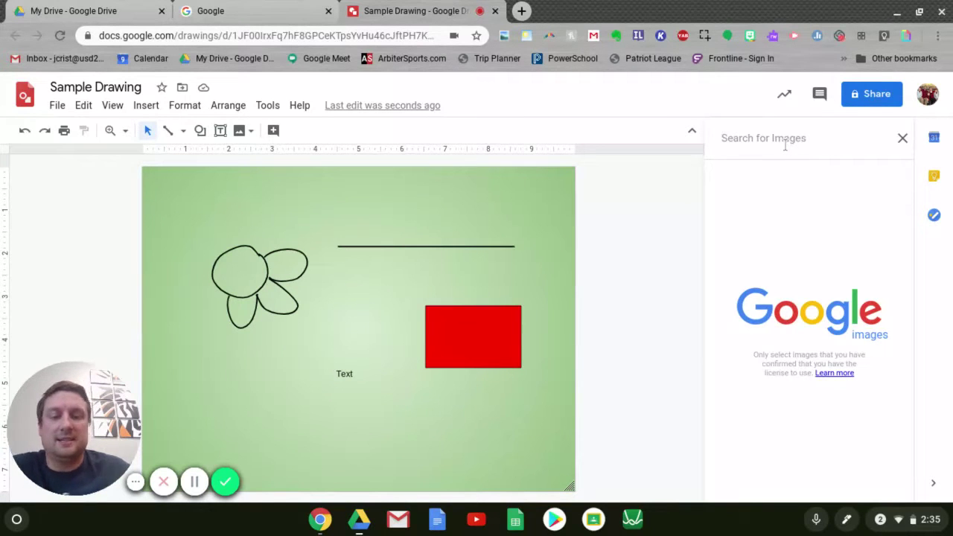
{"action": "type", "text": "dog"}
{"action": "key", "text": "Return"}
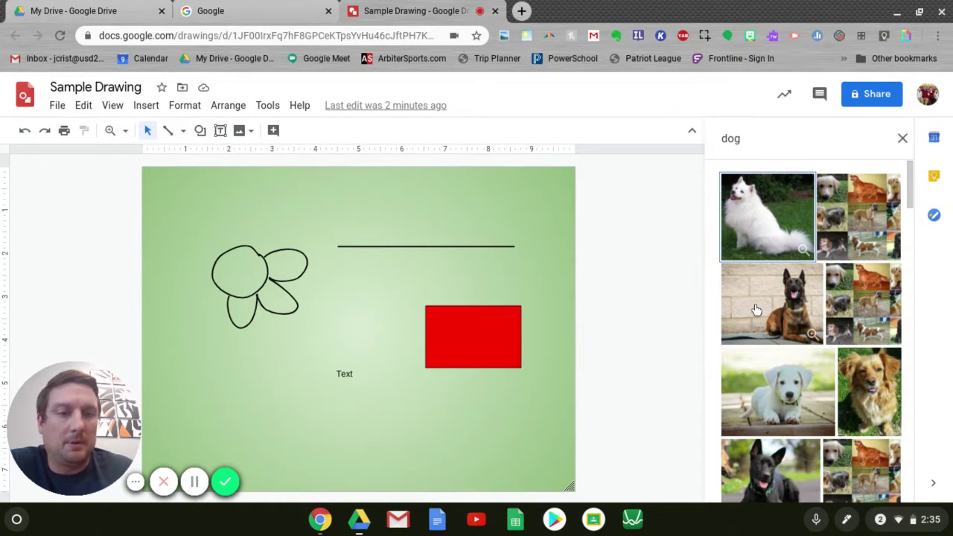
{"action": "left_click_drag", "start_coordinate": [761, 222], "coordinate": [216, 378]}
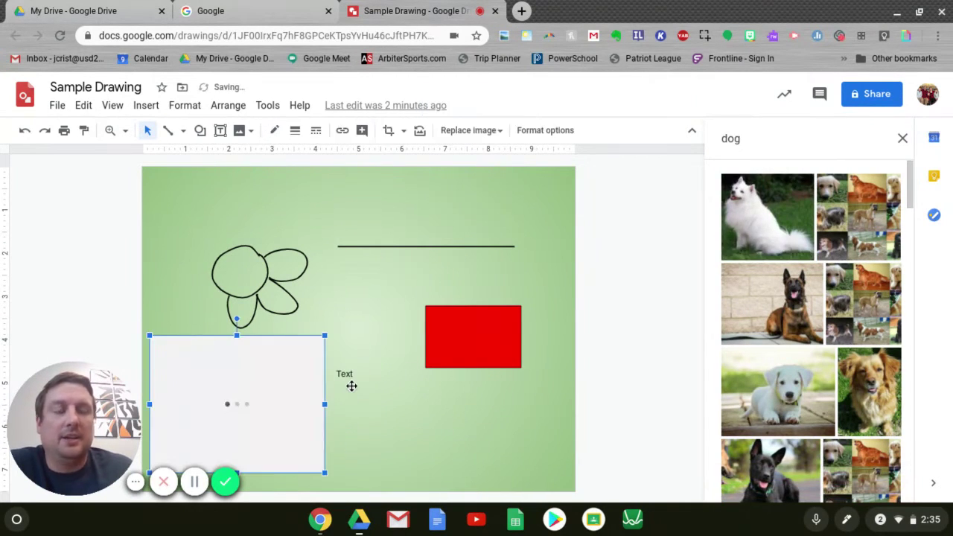
Step: Move the dog photo slightly up, shrink it from its lower-right corner and rotate it clockwise at an angle below the flower
{"action": "left_click_drag", "start_coordinate": [275, 402], "coordinate": [298, 388]}
{"action": "left_click_drag", "start_coordinate": [348, 457], "coordinate": [311, 429]}
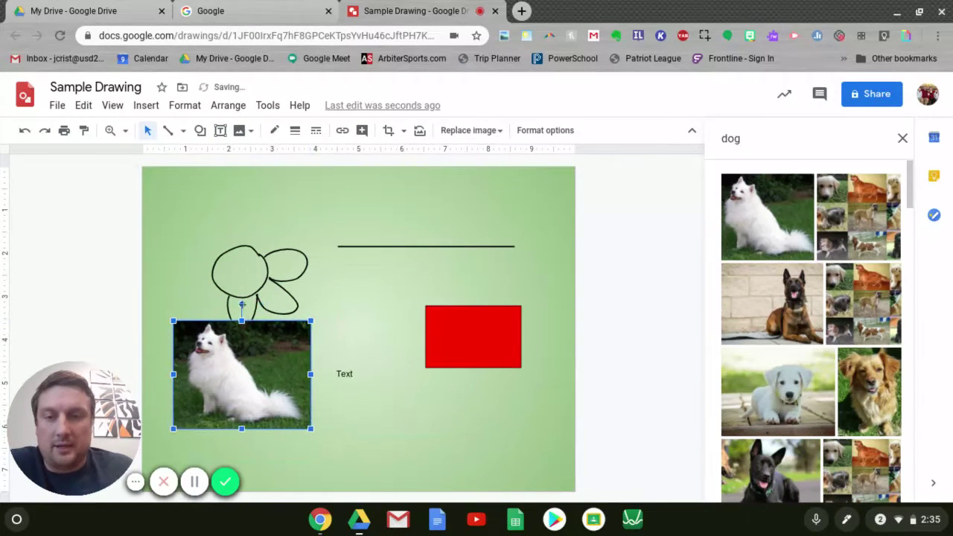
{"action": "left_click_drag", "start_coordinate": [246, 305], "coordinate": [319, 360]}
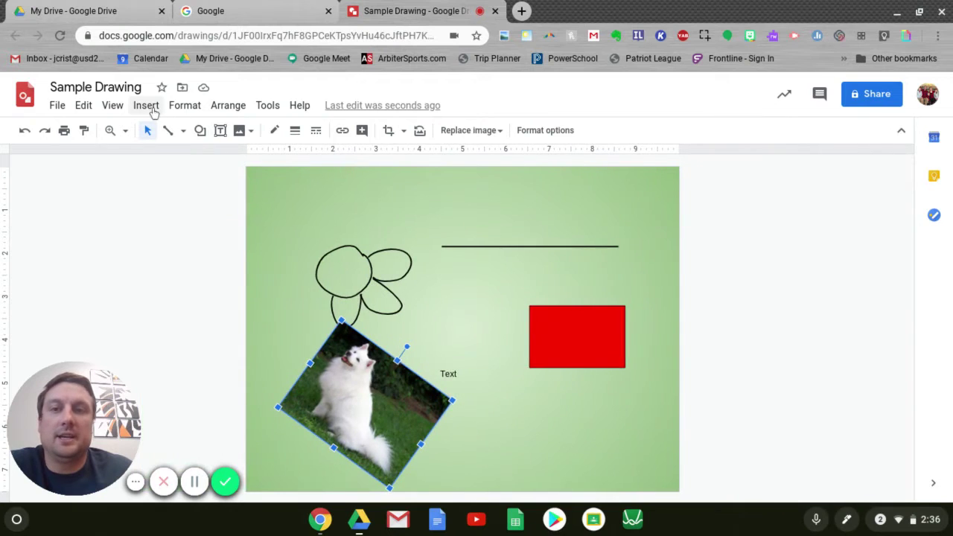
Step: Insert a 2 x 2 table and move it to the top of the drawing, above the flower and the line
{"action": "left_click", "coordinate": [146, 105]}
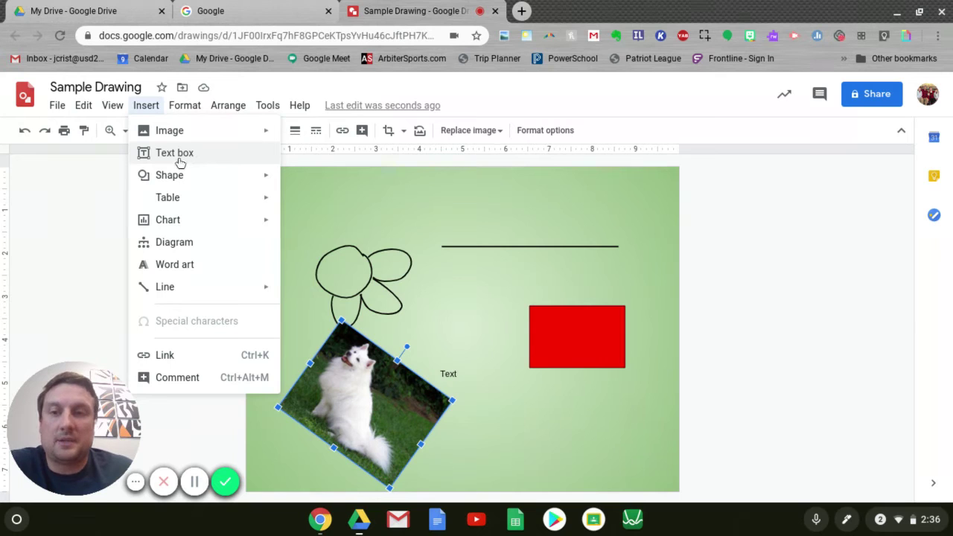
{"action": "mouse_move", "coordinate": [173, 196]}
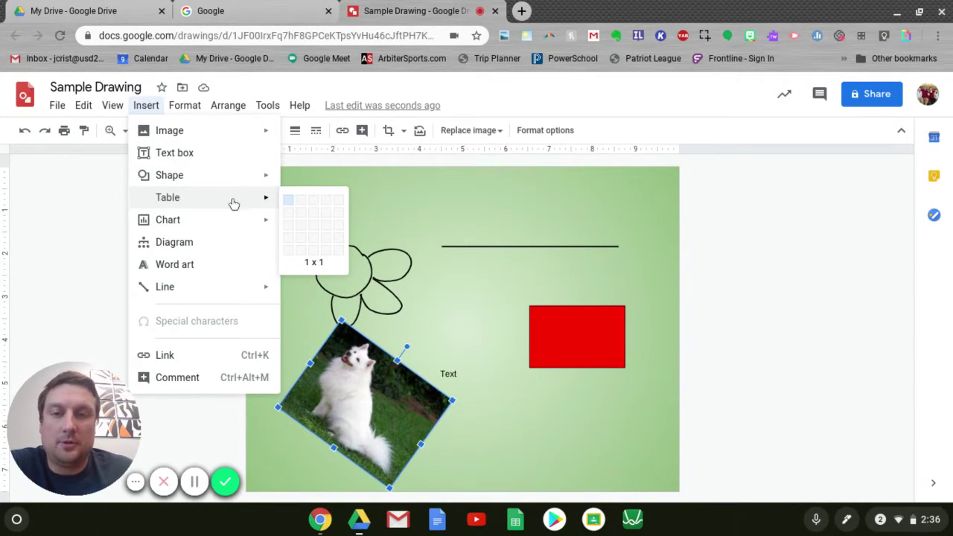
{"action": "left_click", "coordinate": [302, 201]}
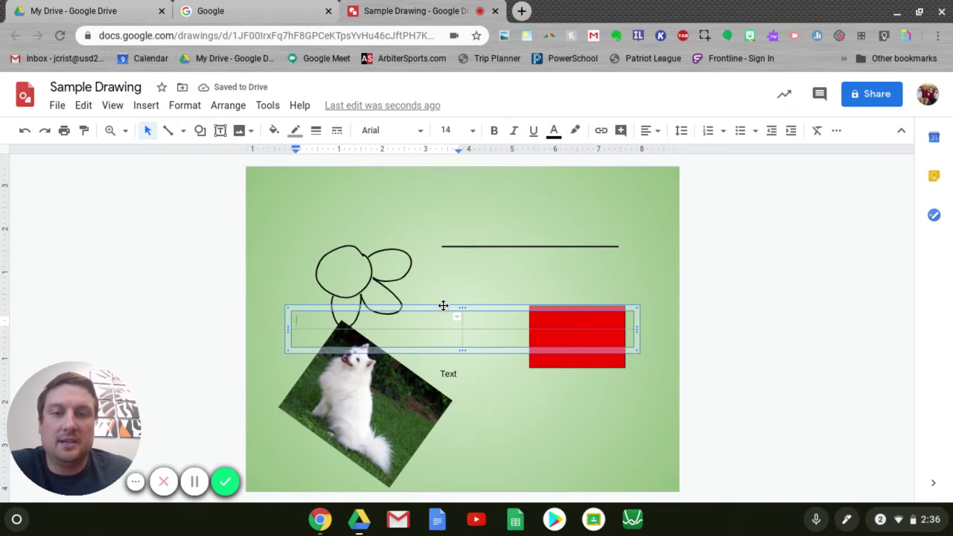
{"action": "left_click_drag", "start_coordinate": [442, 306], "coordinate": [438, 200]}
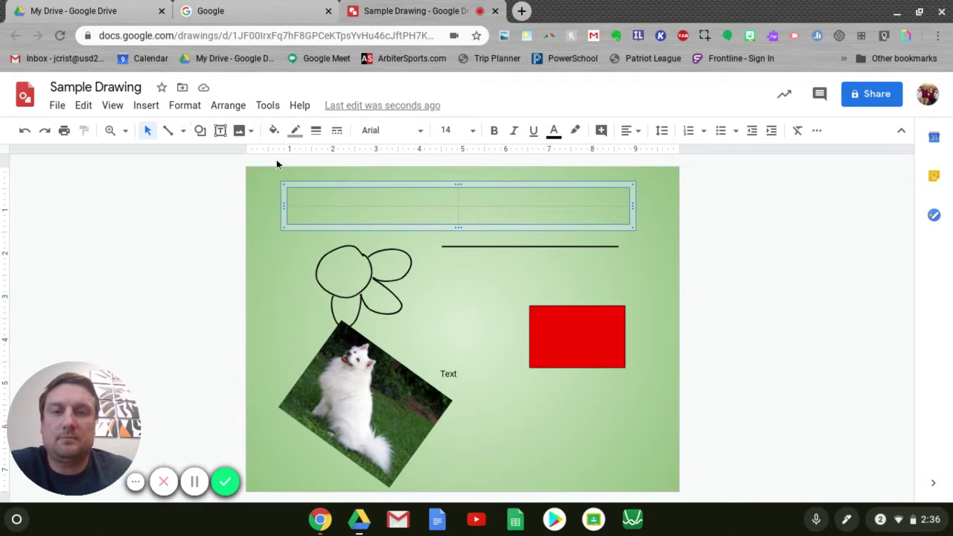
Step: Insert a bar chart into the drawing and delete it again
{"action": "left_click", "coordinate": [148, 106]}
{"action": "mouse_move", "coordinate": [201, 221]}
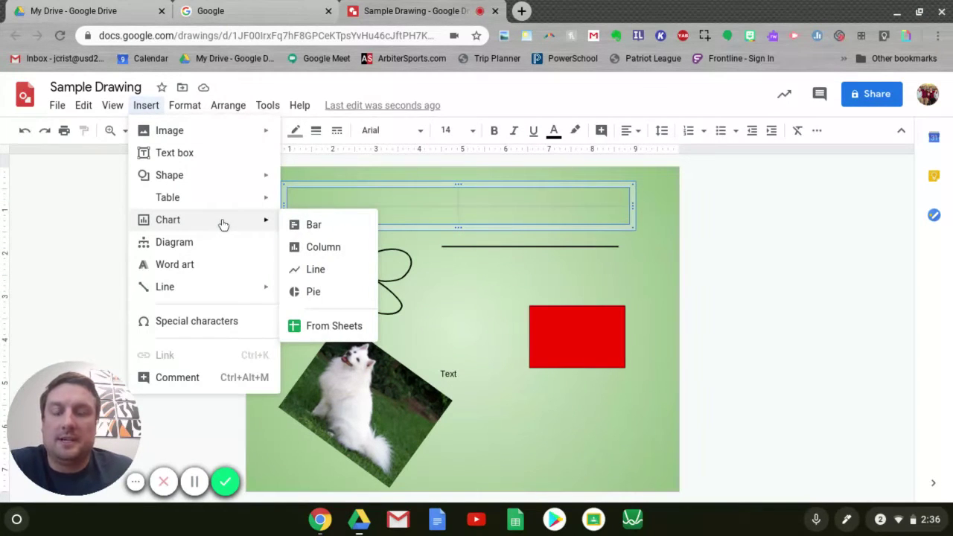
{"action": "left_click", "coordinate": [311, 230]}
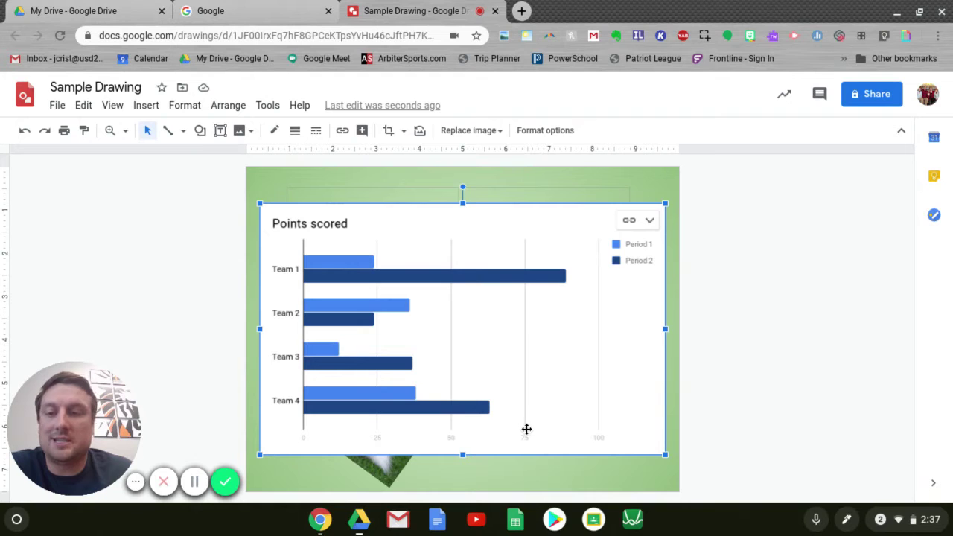
{"action": "key", "text": "XF86AudioRaiseVolume"}
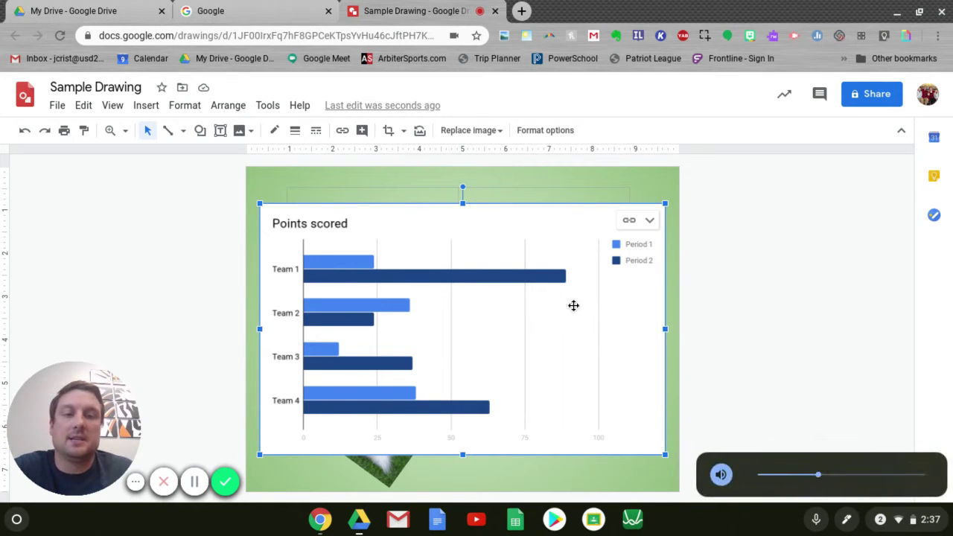
{"action": "key", "text": "Delete"}
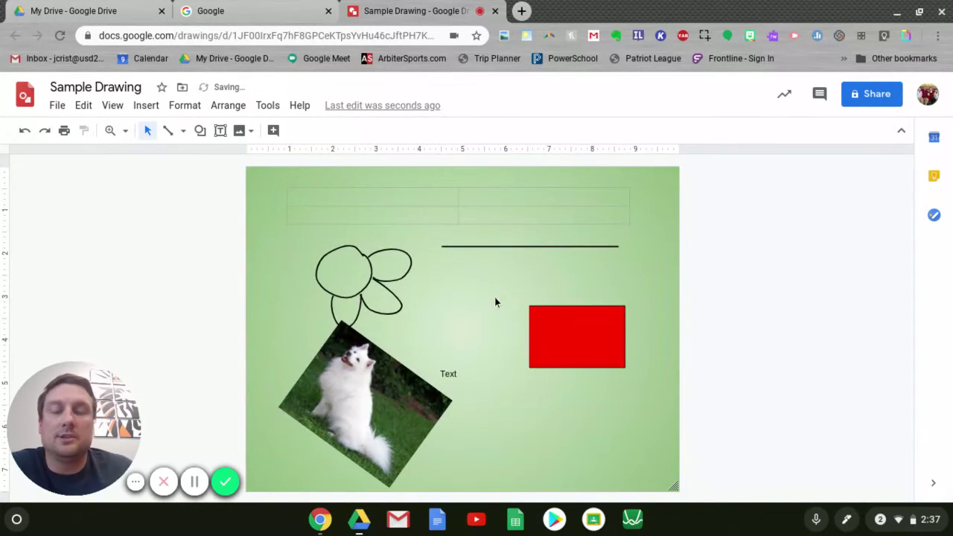
Step: Open the Timeline category of the diagram templates and look through its layouts
{"action": "left_click", "coordinate": [146, 105]}
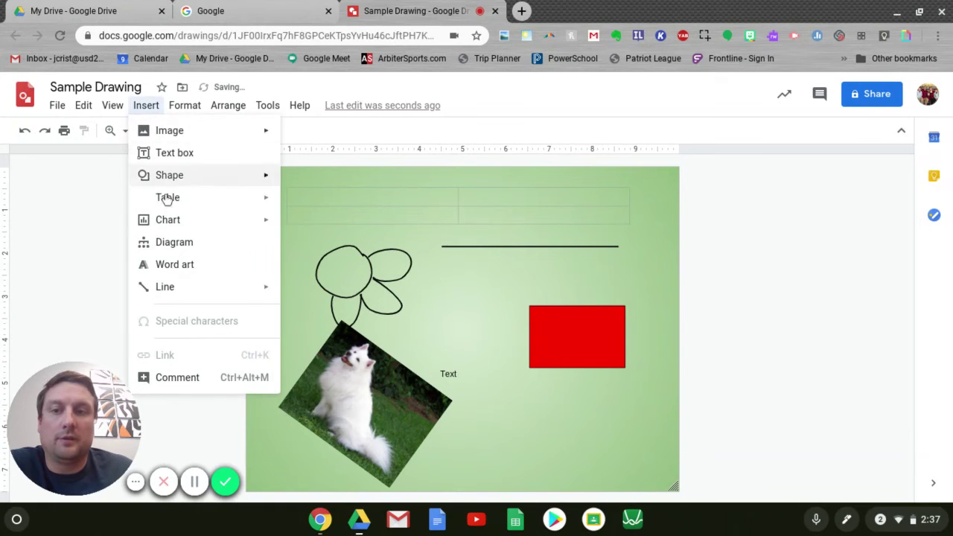
{"action": "left_click", "coordinate": [171, 242]}
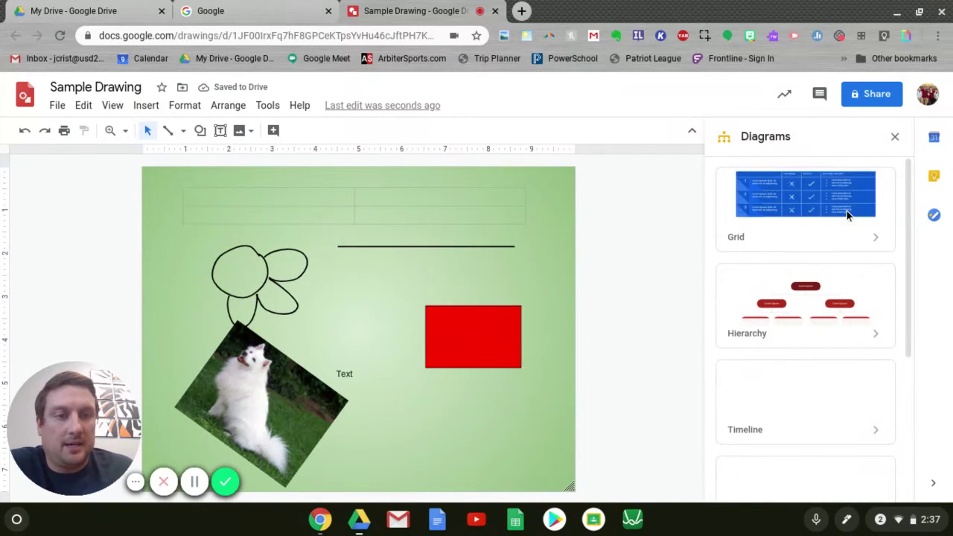
{"action": "scroll", "coordinate": [810, 328], "scroll_direction": "down", "scroll_amount": 1}
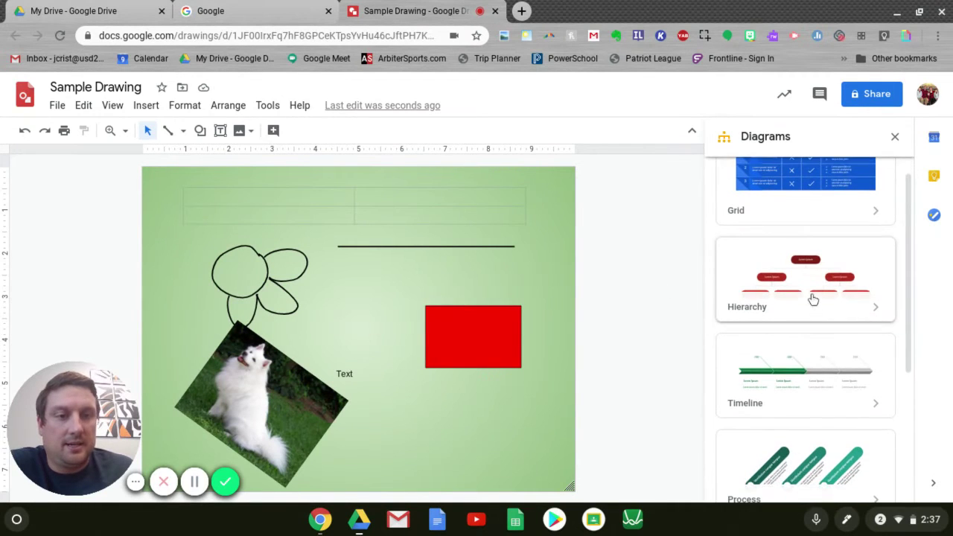
{"action": "scroll", "coordinate": [812, 291], "scroll_direction": "down", "scroll_amount": 2}
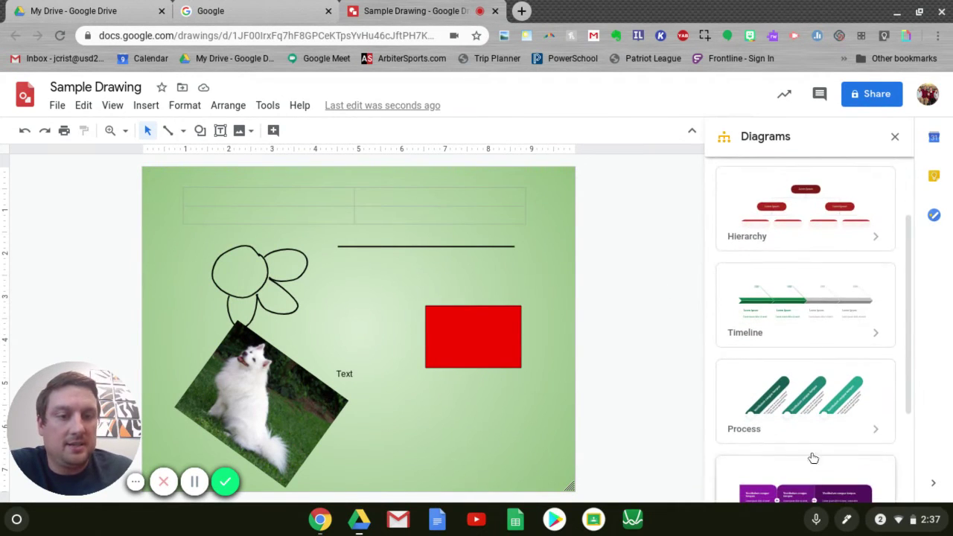
{"action": "left_click", "coordinate": [796, 315]}
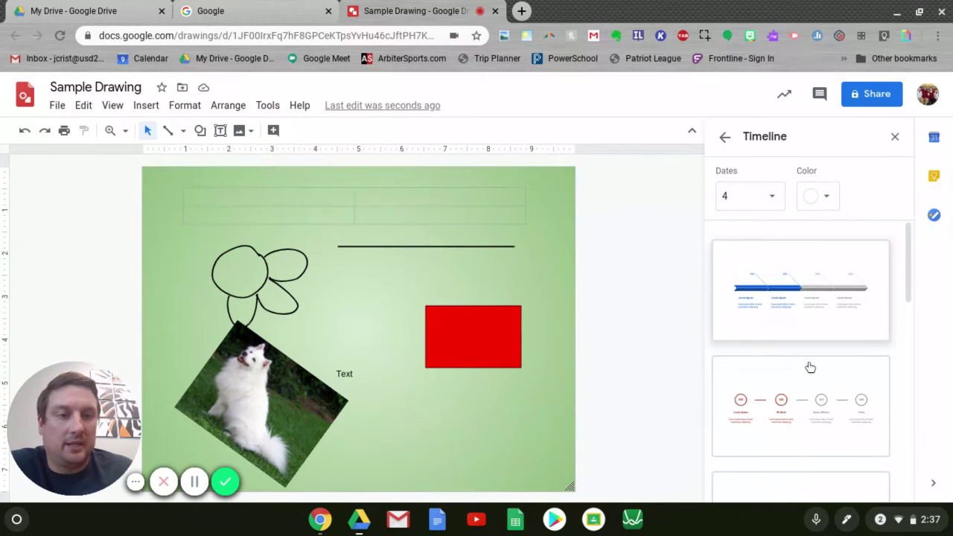
{"action": "scroll", "coordinate": [808, 373], "scroll_direction": "down", "scroll_amount": 2}
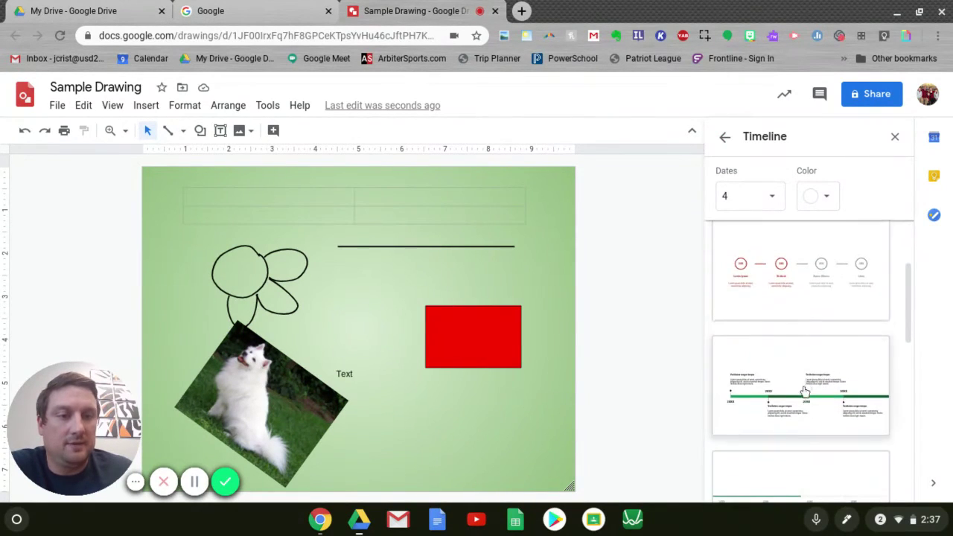
{"action": "scroll", "coordinate": [800, 357], "scroll_direction": "up", "scroll_amount": 2}
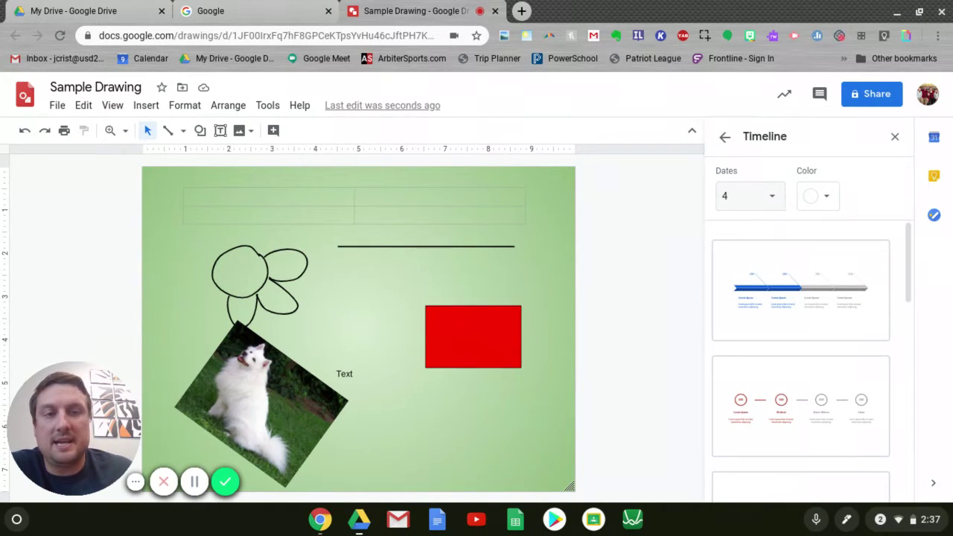
Step: Set the timeline to 5 dates with a red color and insert the first arrow-bar layout
{"action": "left_click", "coordinate": [772, 197]}
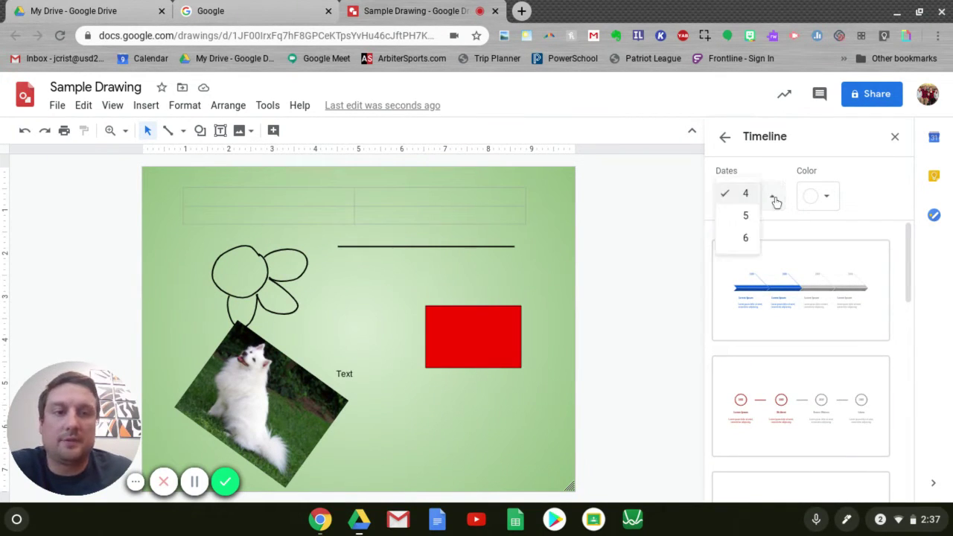
{"action": "left_click", "coordinate": [740, 221]}
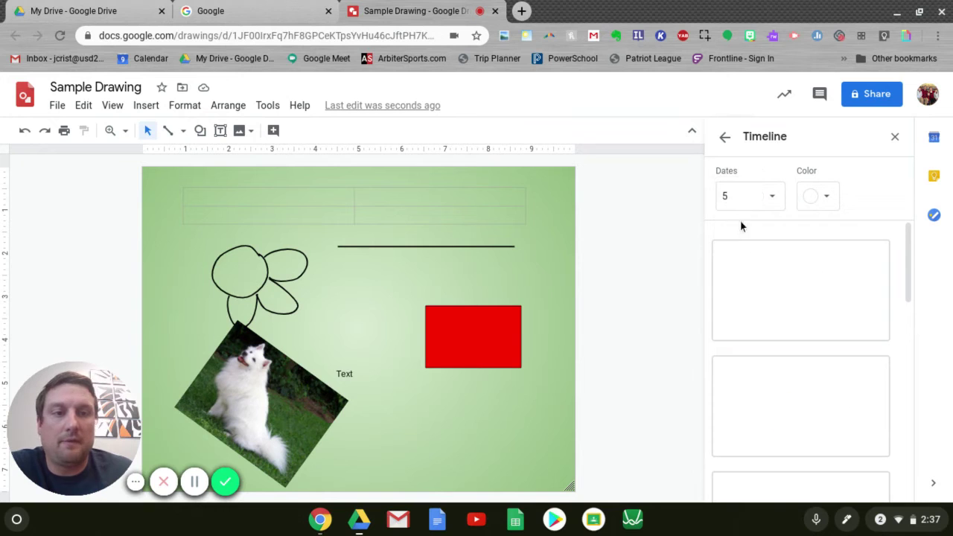
{"action": "left_click", "coordinate": [828, 200]}
{"action": "left_click", "coordinate": [831, 252]}
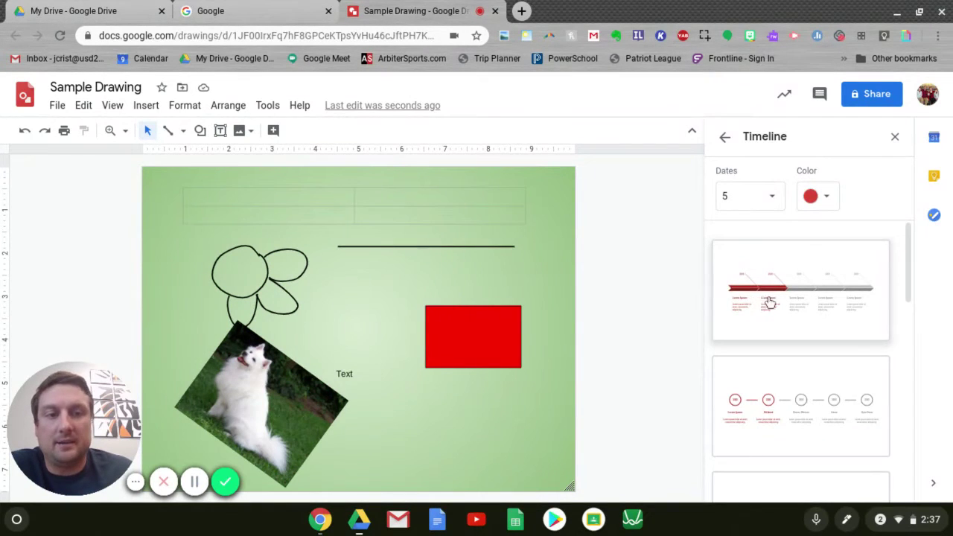
{"action": "left_click", "coordinate": [767, 309]}
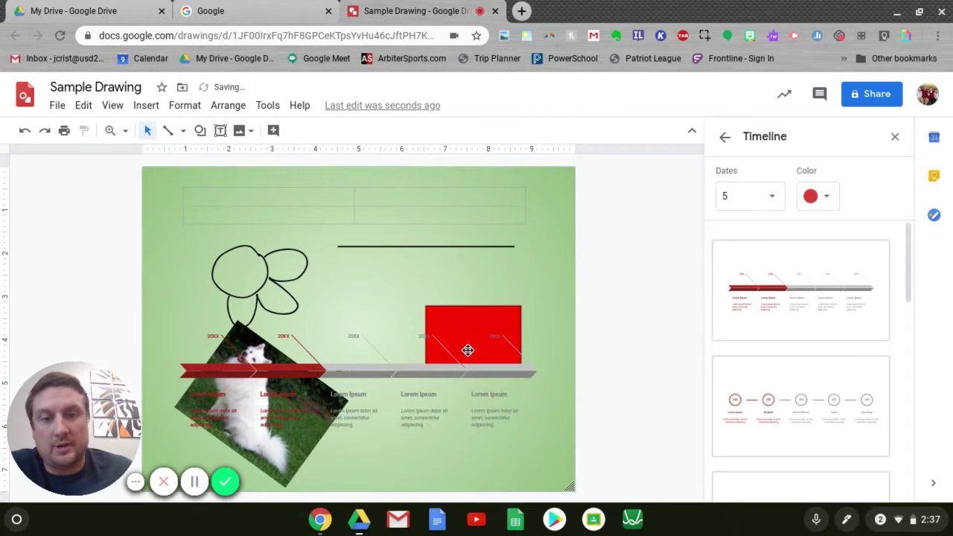
Step: Try moving the third timeline segment up to the top of the drawing, and undo the move
{"action": "left_click", "coordinate": [376, 373]}
{"action": "left_click_drag", "start_coordinate": [374, 298], "coordinate": [370, 226]}
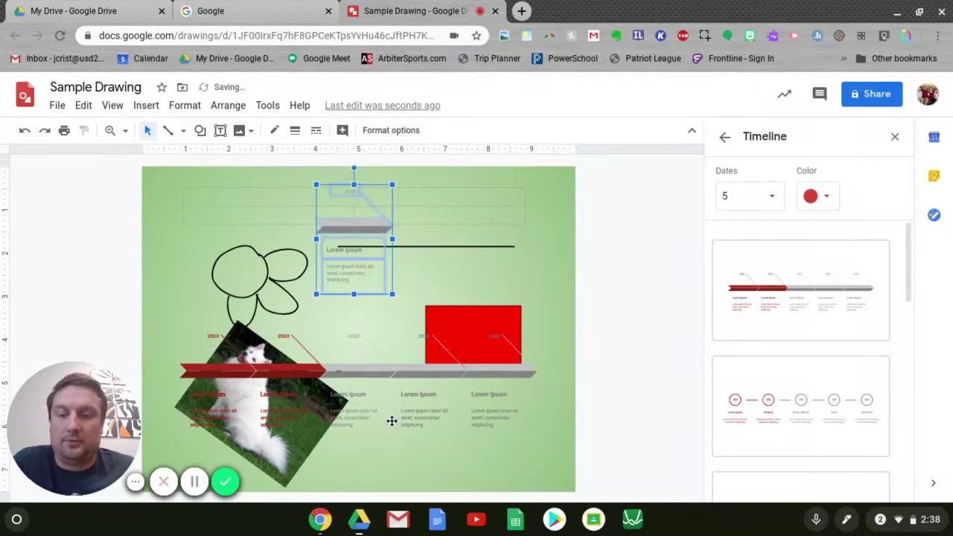
{"action": "left_click", "coordinate": [24, 132]}
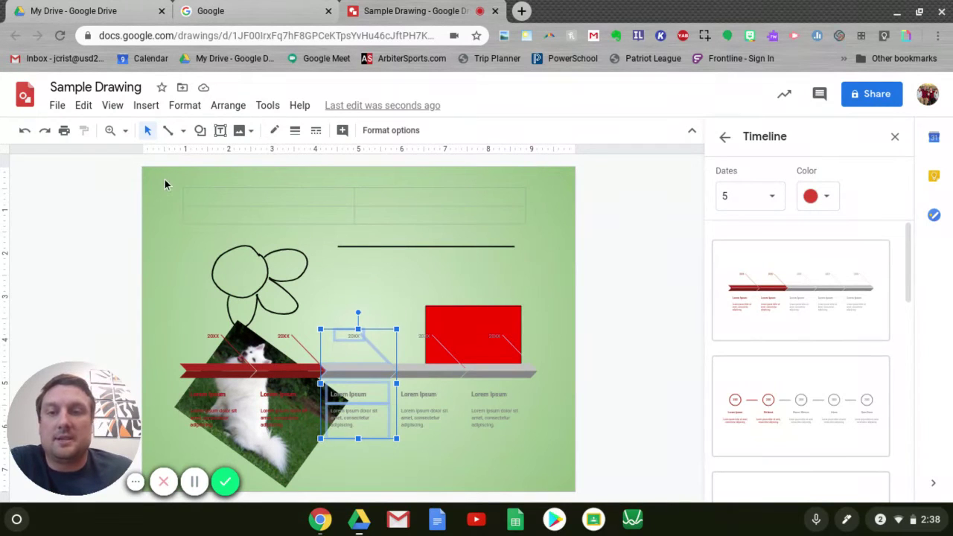
Step: Select all objects on the canvas and delete them, leaving only the green background
{"action": "left_click_drag", "start_coordinate": [159, 178], "coordinate": [570, 488]}
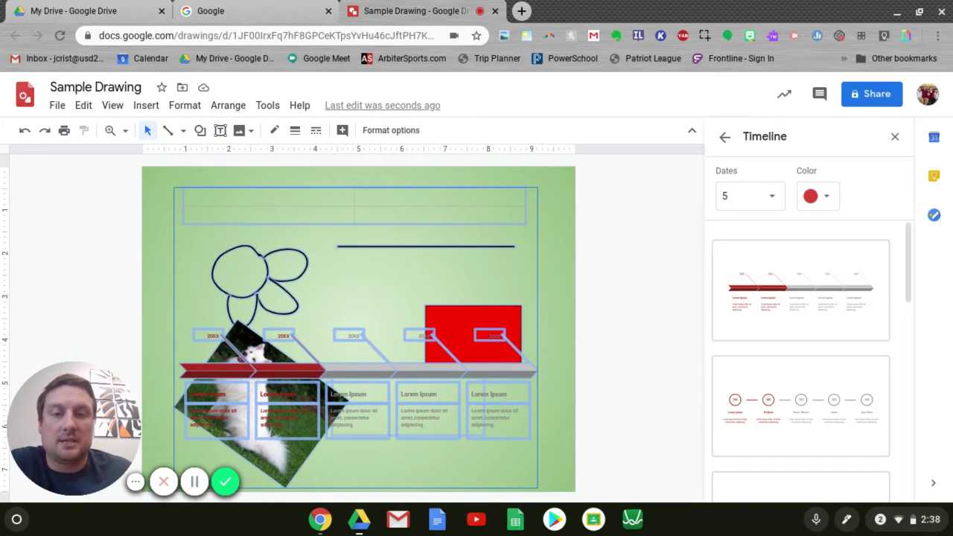
{"action": "key", "text": "Delete"}
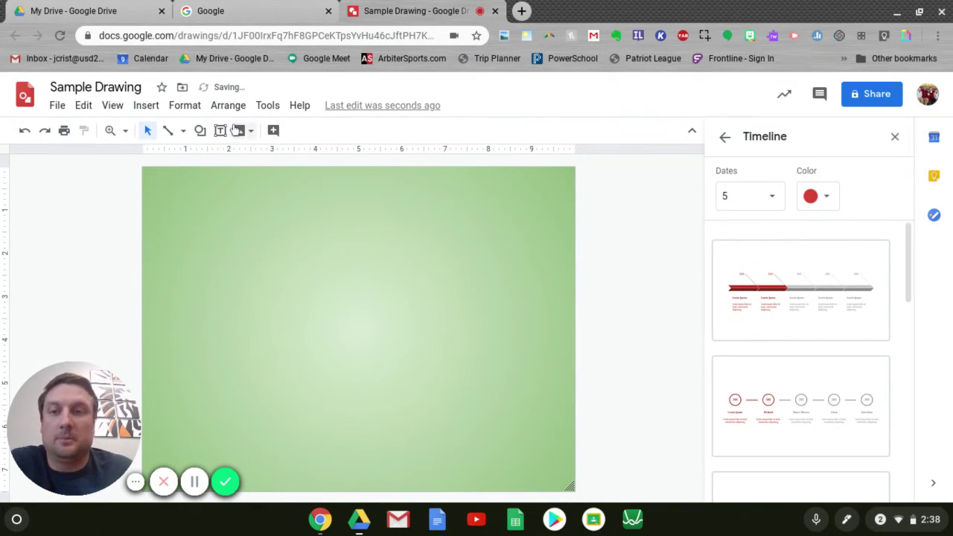
Step: Insert word art reading "Hello" on the green background
{"action": "left_click", "coordinate": [146, 105]}
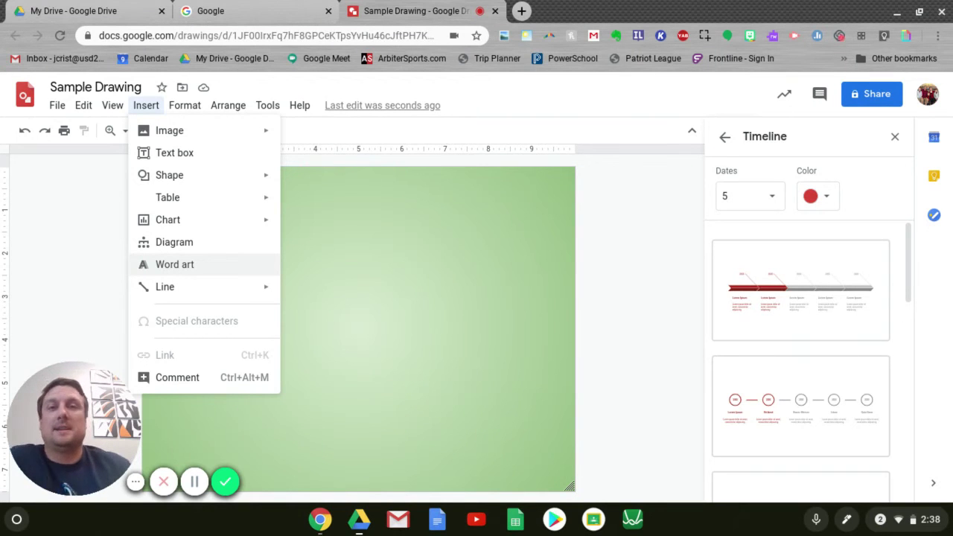
{"action": "left_click", "coordinate": [167, 268]}
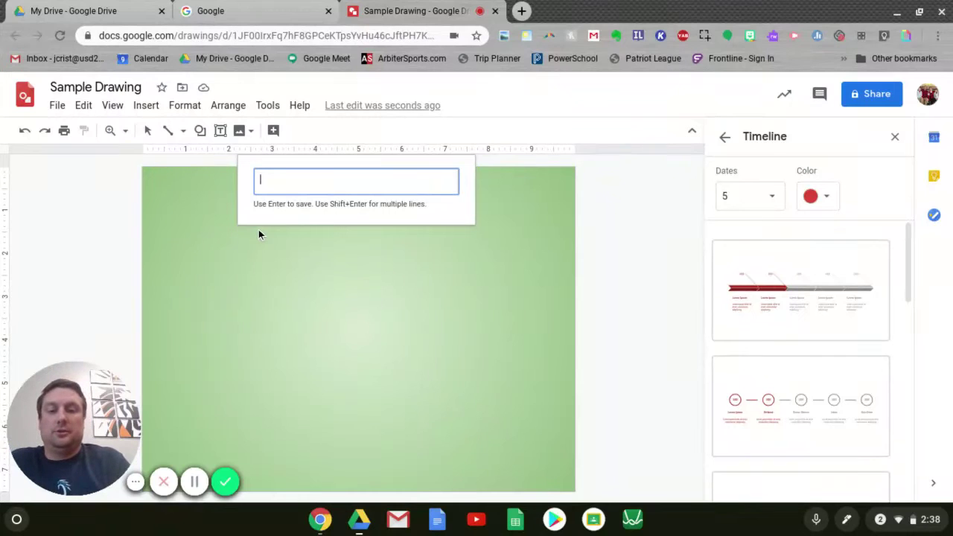
{"action": "type", "text": "Hello"}
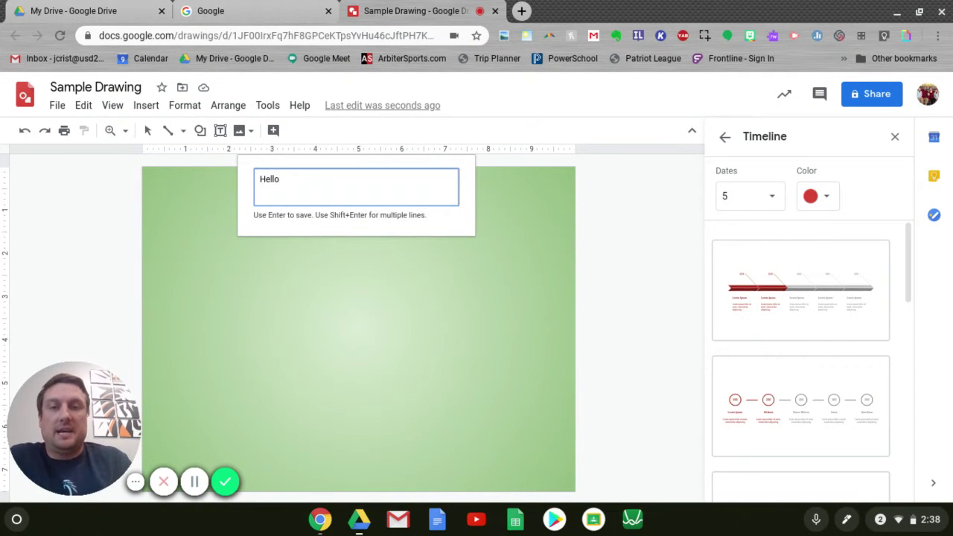
{"action": "key", "text": "Return"}
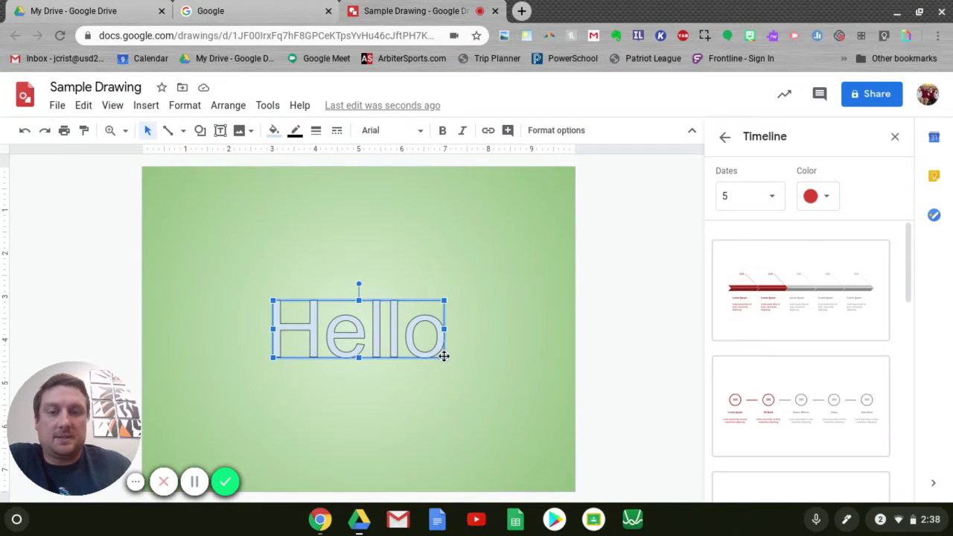
Step: Stretch the Hello word art taller and place it in the upper middle of the drawing
{"action": "left_click_drag", "start_coordinate": [425, 336], "coordinate": [387, 247]}
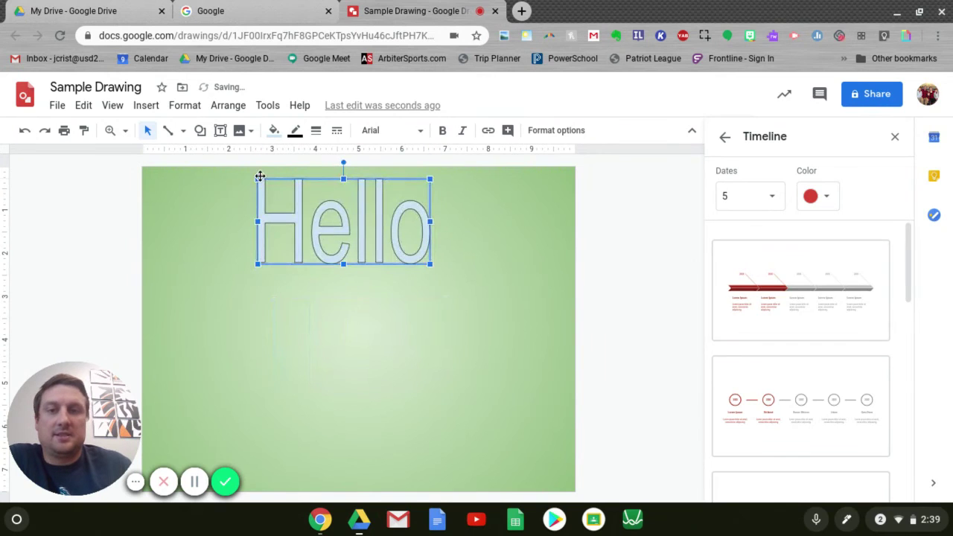
{"action": "left_click", "coordinate": [149, 107]}
{"action": "mouse_move", "coordinate": [176, 290]}
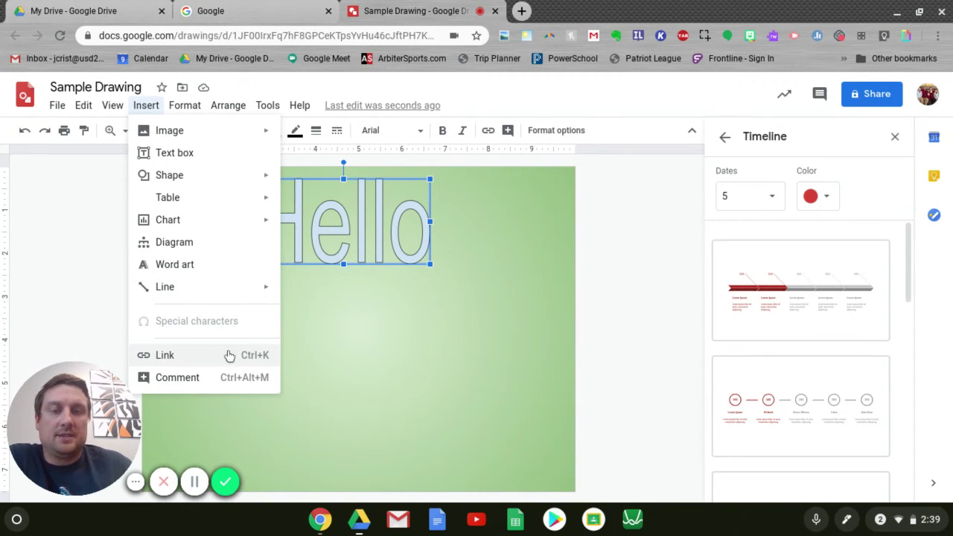
{"action": "left_click", "coordinate": [447, 325]}
{"action": "left_click", "coordinate": [399, 256]}
{"action": "left_click_drag", "start_coordinate": [399, 255], "coordinate": [369, 262]}
{"action": "left_click", "coordinate": [378, 348]}
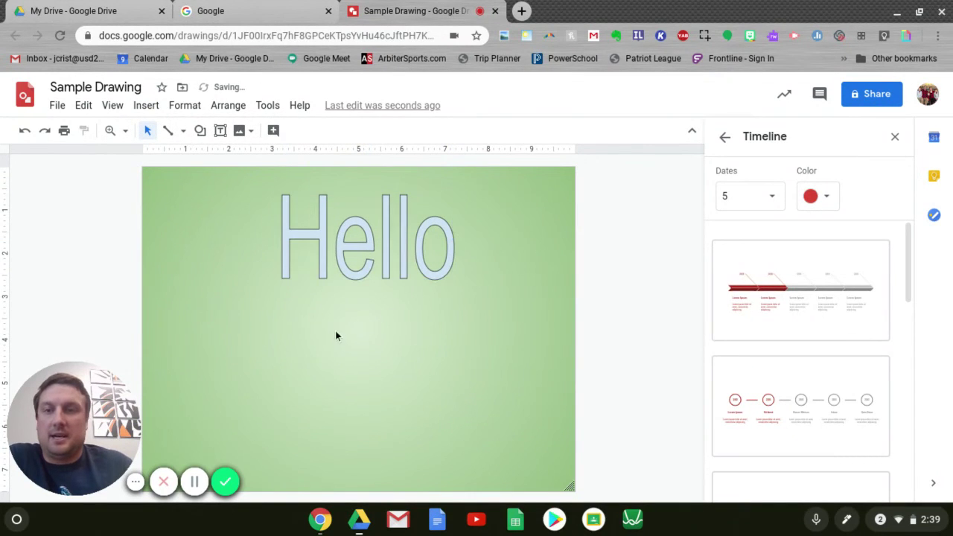
{"action": "left_click", "coordinate": [375, 266]}
{"action": "left_click", "coordinate": [376, 375]}
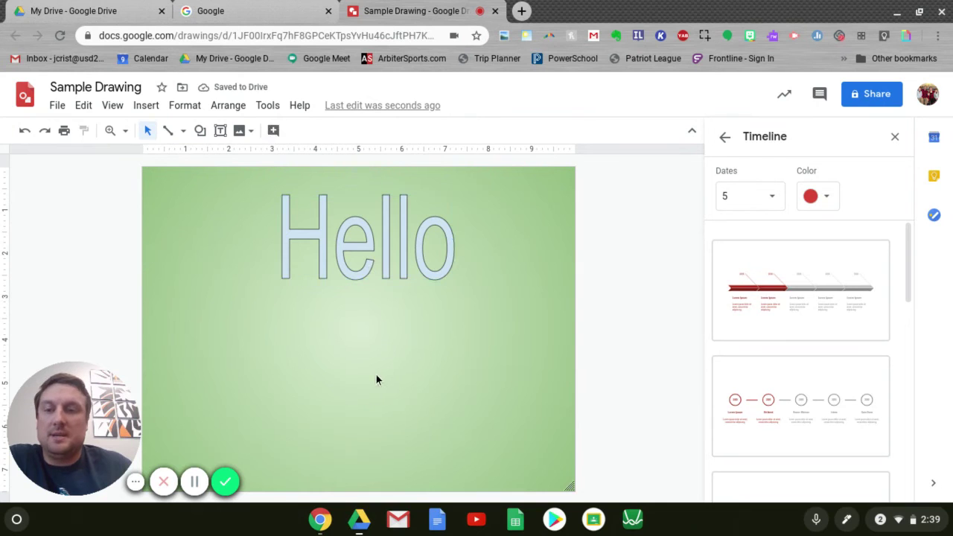
Step: Open the link entry for the Hello word art
{"action": "left_click", "coordinate": [375, 257]}
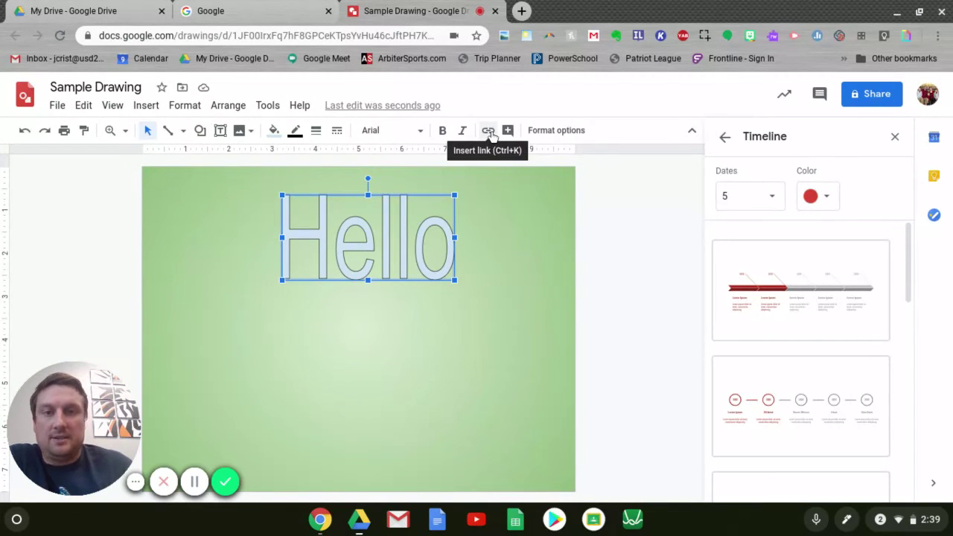
{"action": "left_click", "coordinate": [489, 131]}
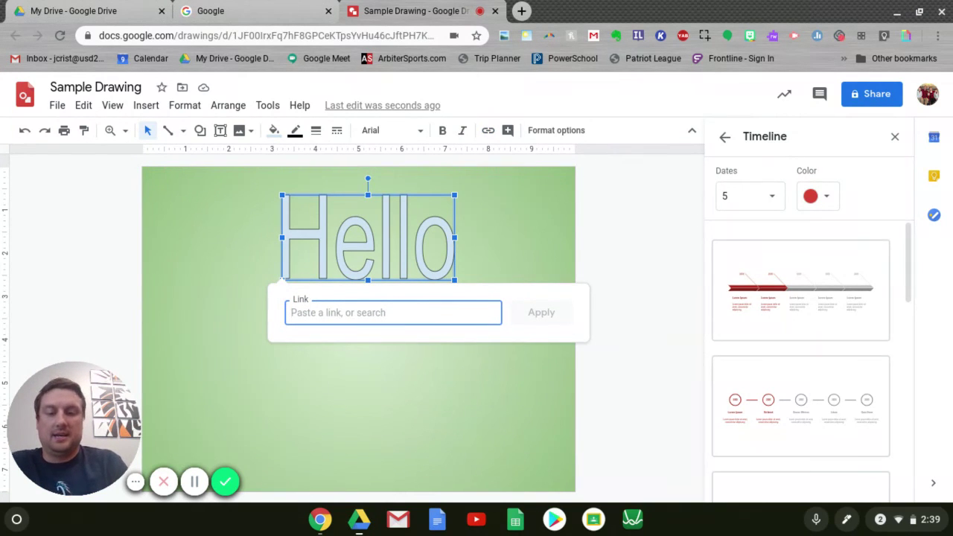
{"action": "type", "text": "google"}
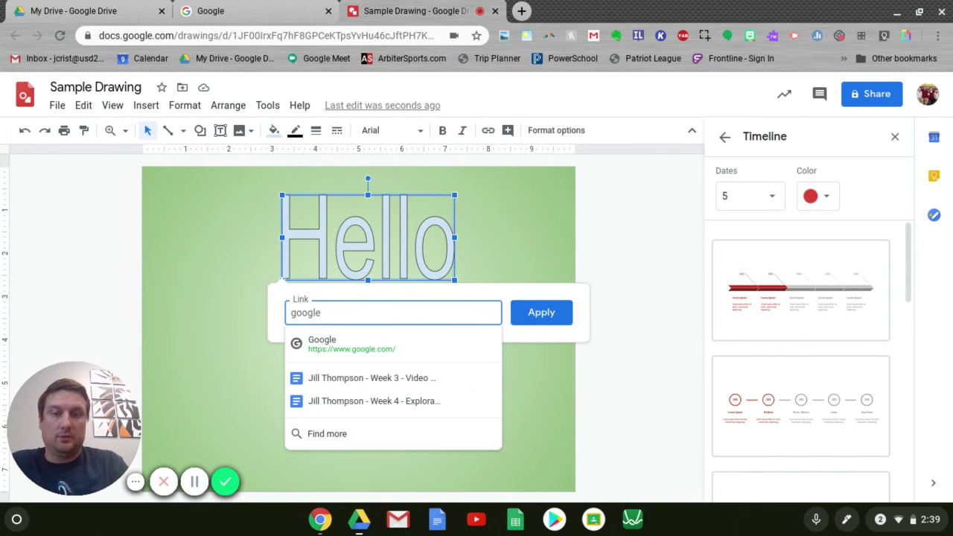
{"action": "key", "text": "BackSpace"}
{"action": "key", "text": "BackSpace"}
{"action": "key", "text": "BackSpace"}
{"action": "key", "text": "BackSpace"}
{"action": "key", "text": "BackSpace"}
{"action": "key", "text": "BackSpace"}
{"action": "type", "text": "eso"}
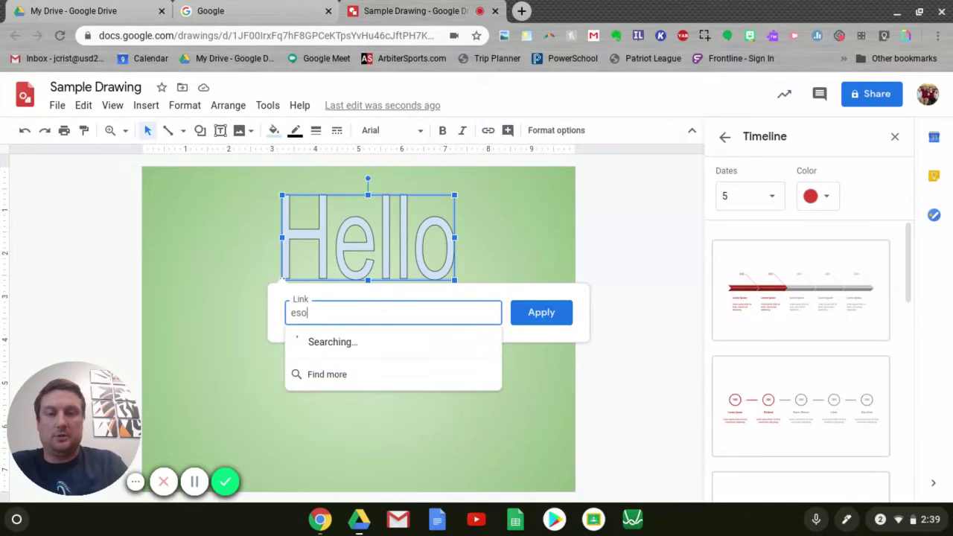
{"action": "key", "text": "BackSpace"}
{"action": "type", "text": "pn."}
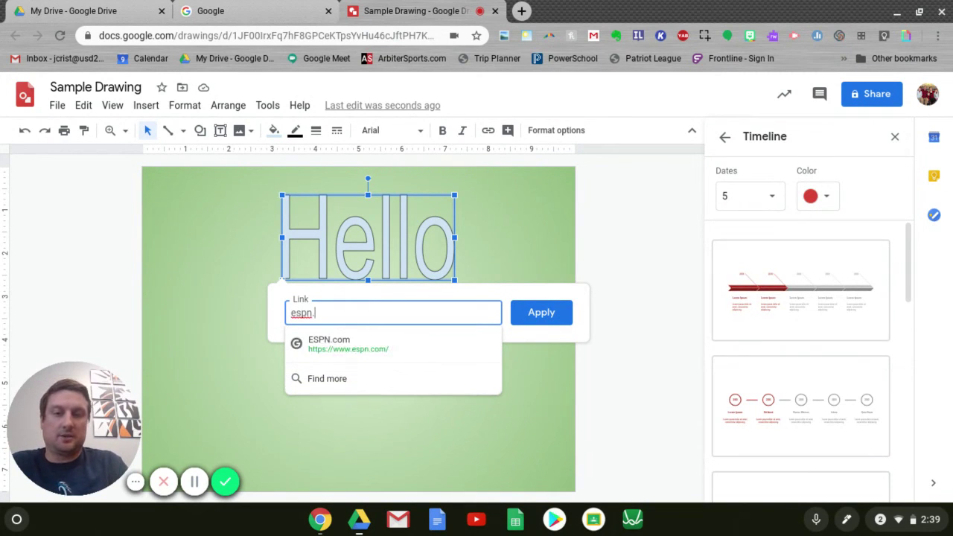
{"action": "left_click", "coordinate": [345, 348]}
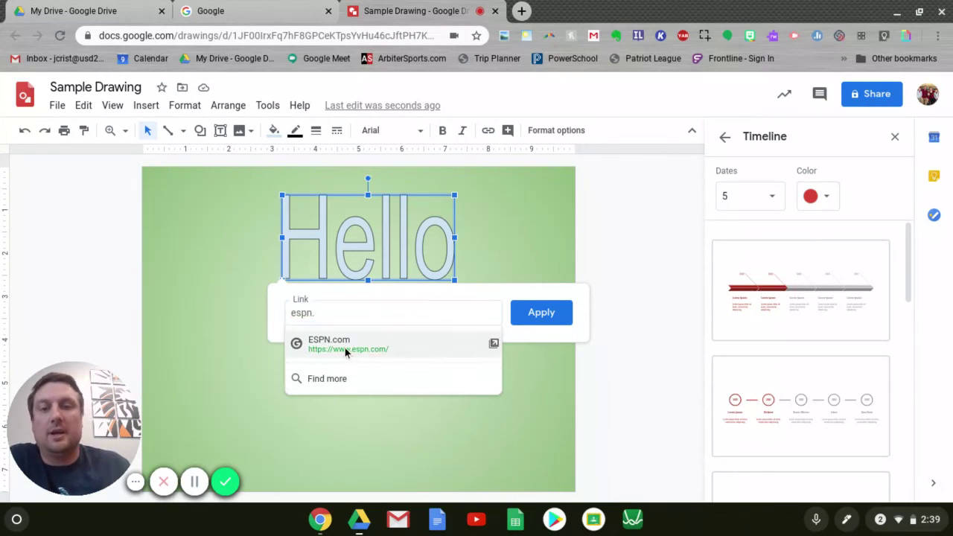
{"action": "left_click", "coordinate": [544, 317]}
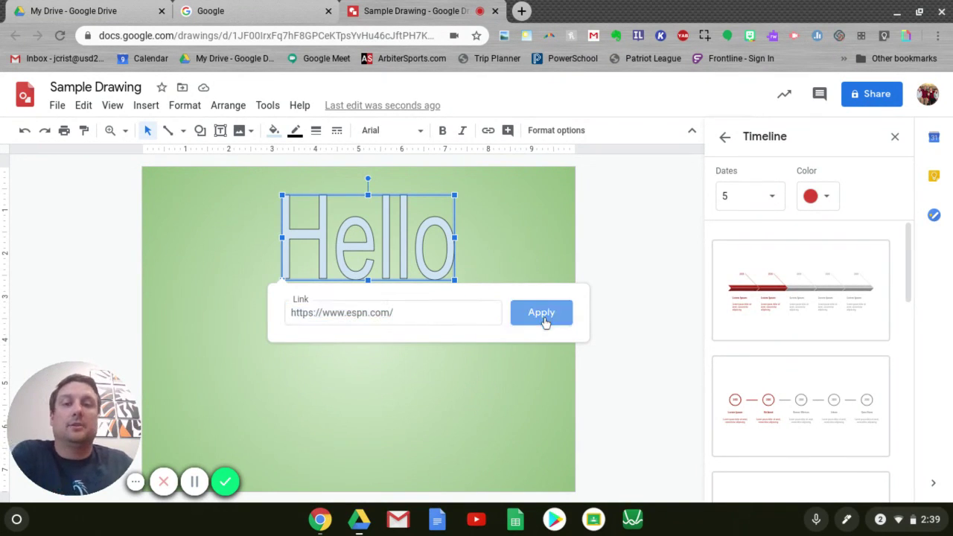
Step: Test the word art's ESPN link, close the opened page, and bring up the link preview on the drawing again
{"action": "left_click", "coordinate": [408, 376]}
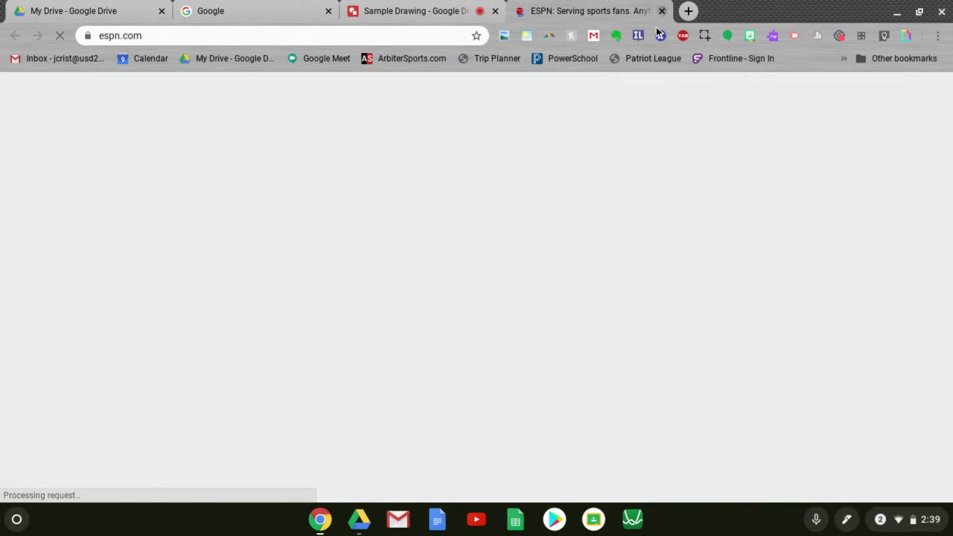
{"action": "left_click", "coordinate": [661, 11]}
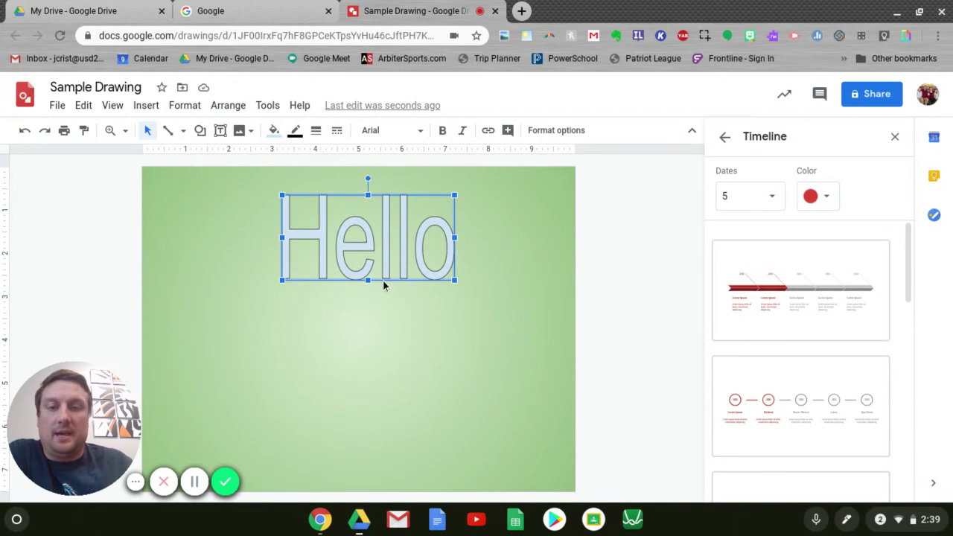
{"action": "left_click", "coordinate": [500, 319]}
{"action": "left_click", "coordinate": [394, 248]}
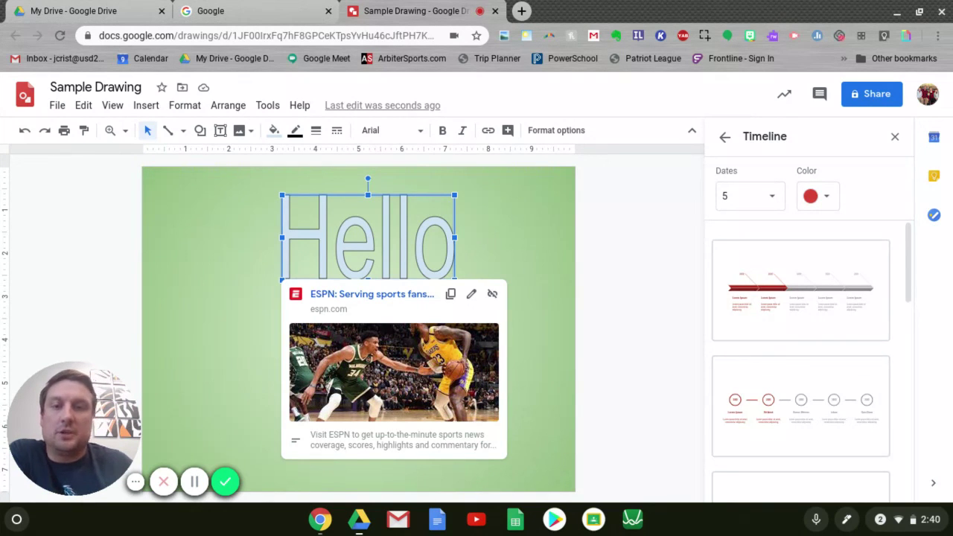
{"action": "left_click", "coordinate": [532, 239]}
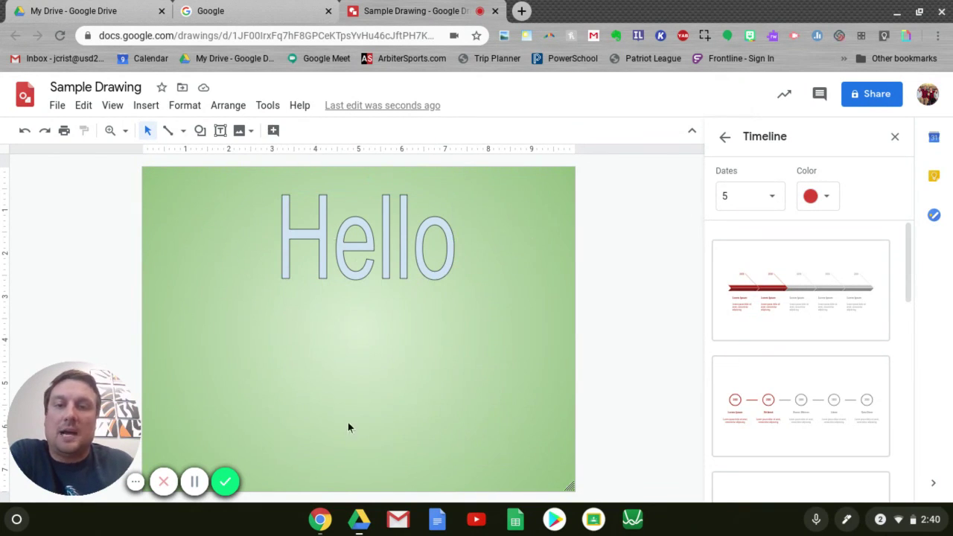